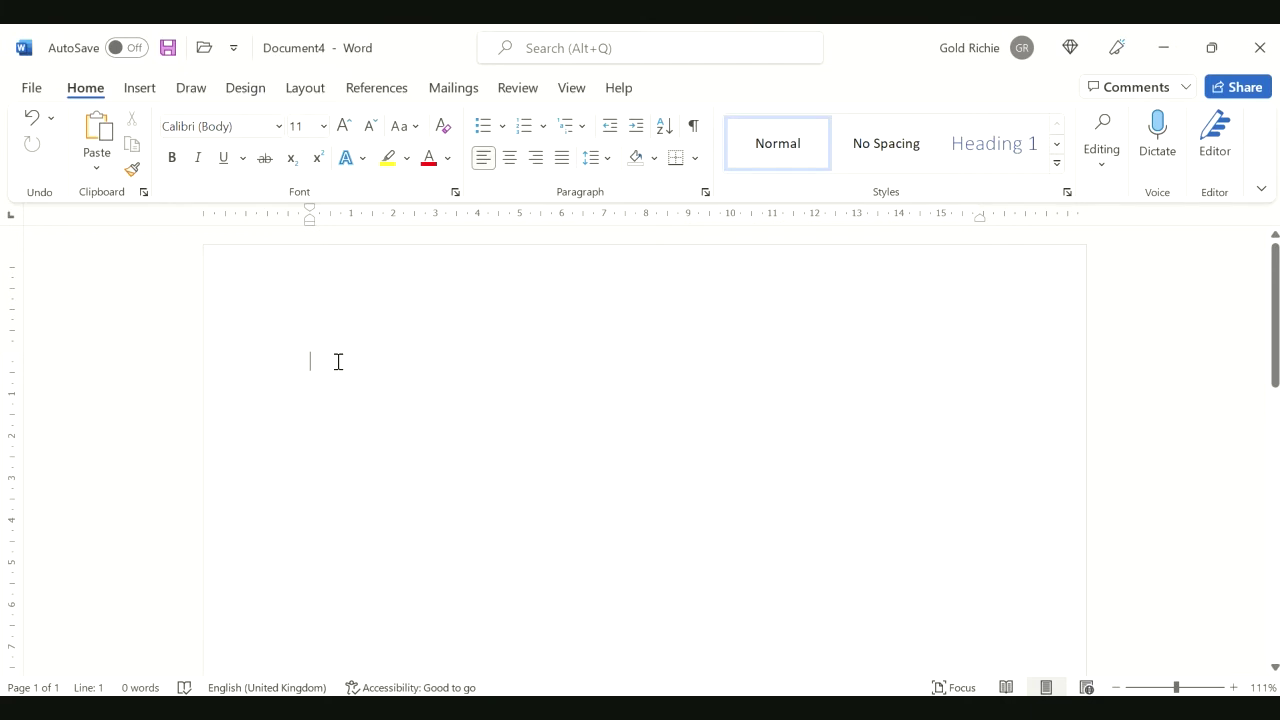
Step: Type the title 'CURRICULUM VITEA' on the first line of the blank document
text(cu)
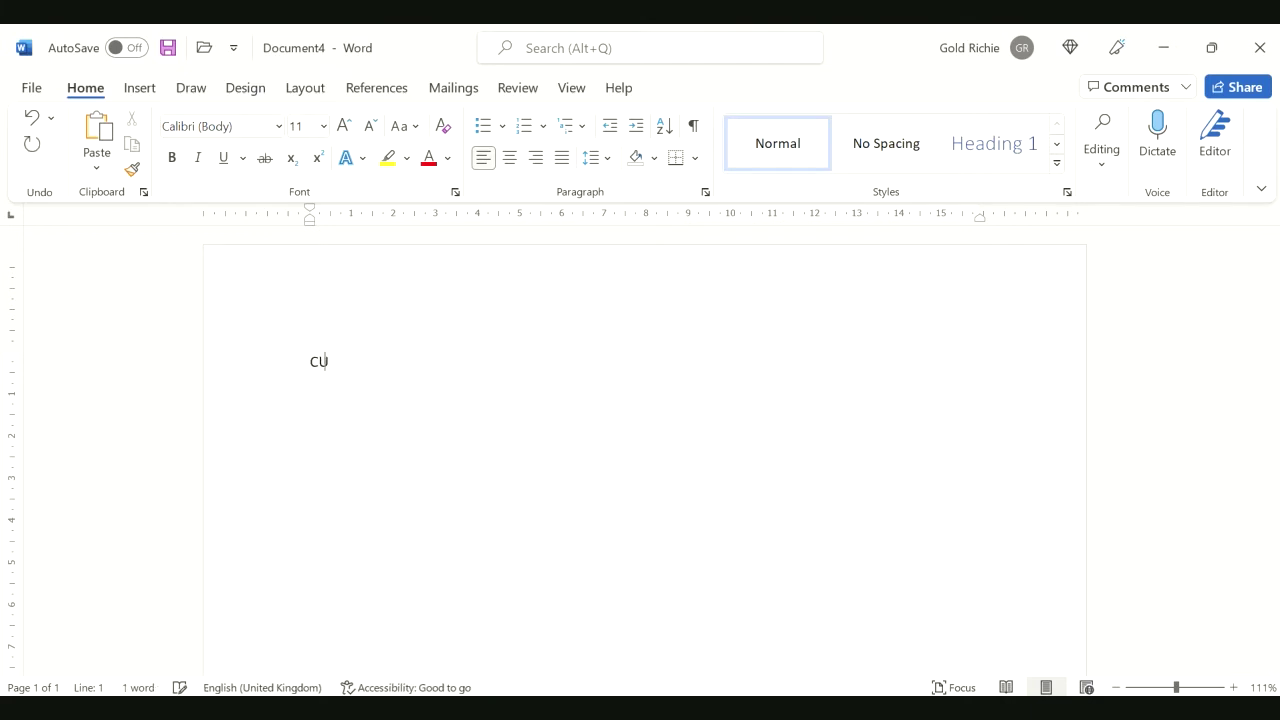
text(RRI)
text(CULU)
text(M)
text( VITEA)
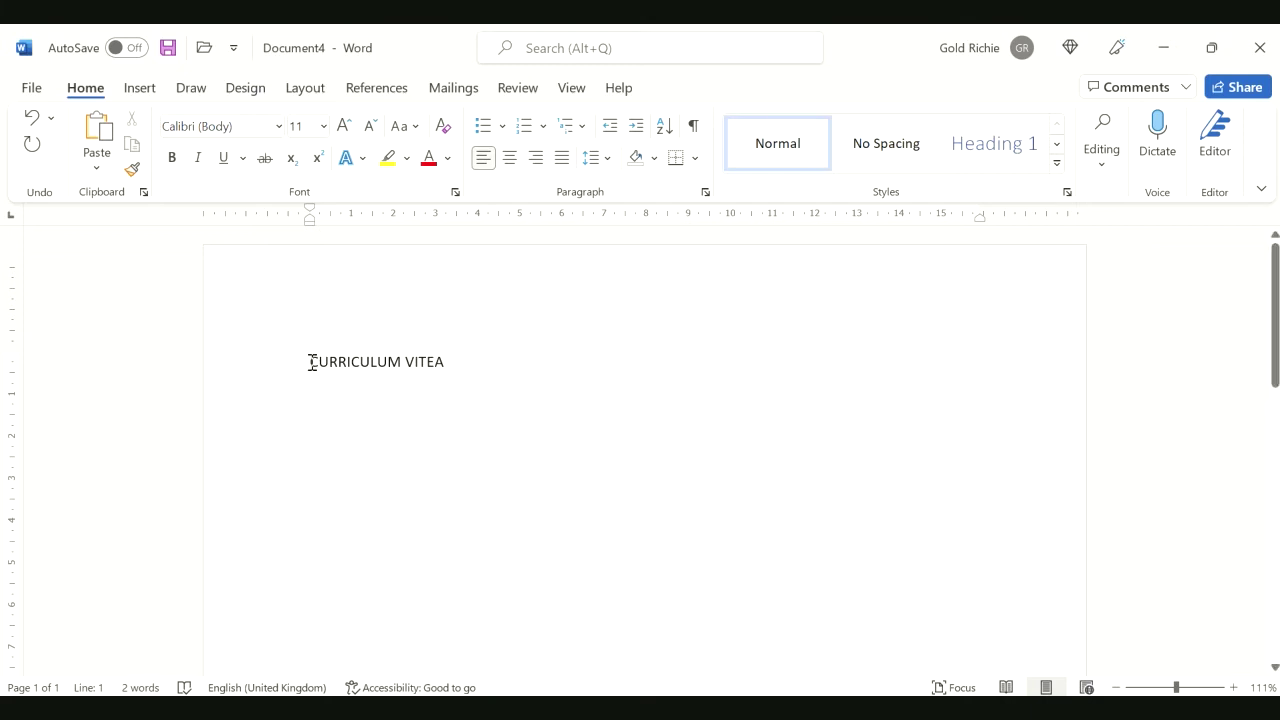
Step: Center the 'CURRICULUM VITEA' title on the page and add an empty line beneath it
drag(311, 362, 454, 366)
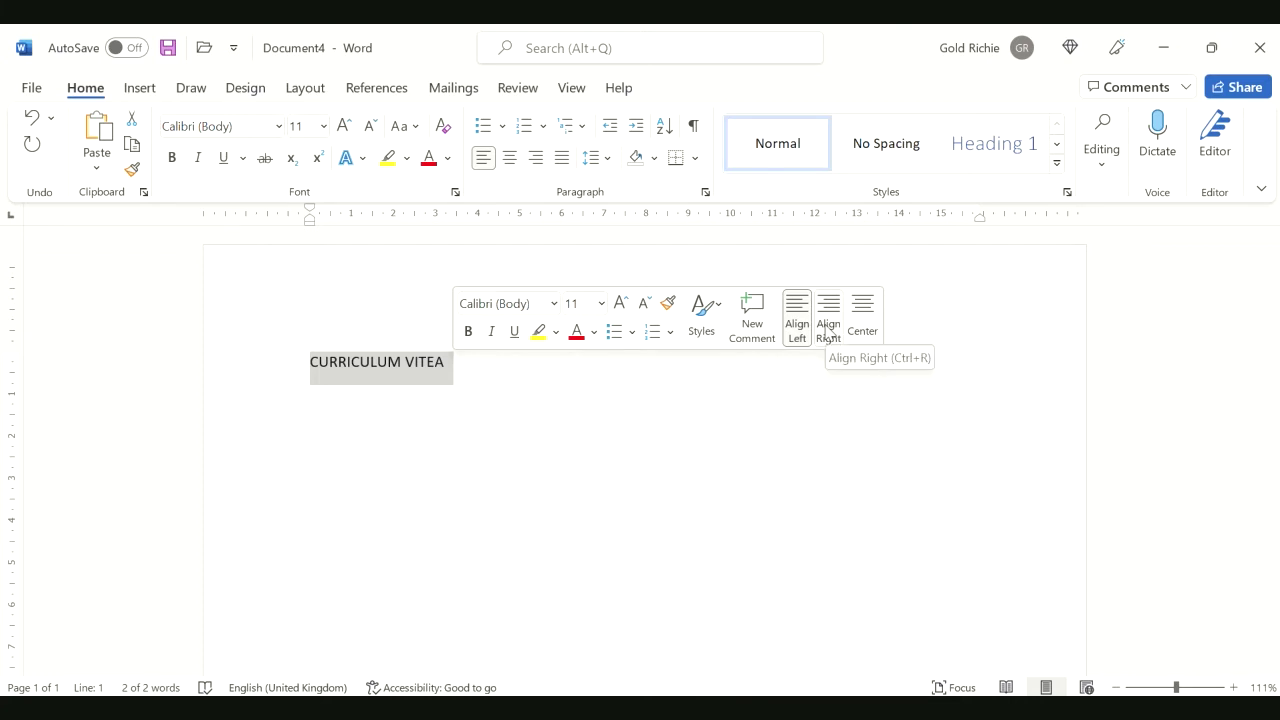
click(864, 335)
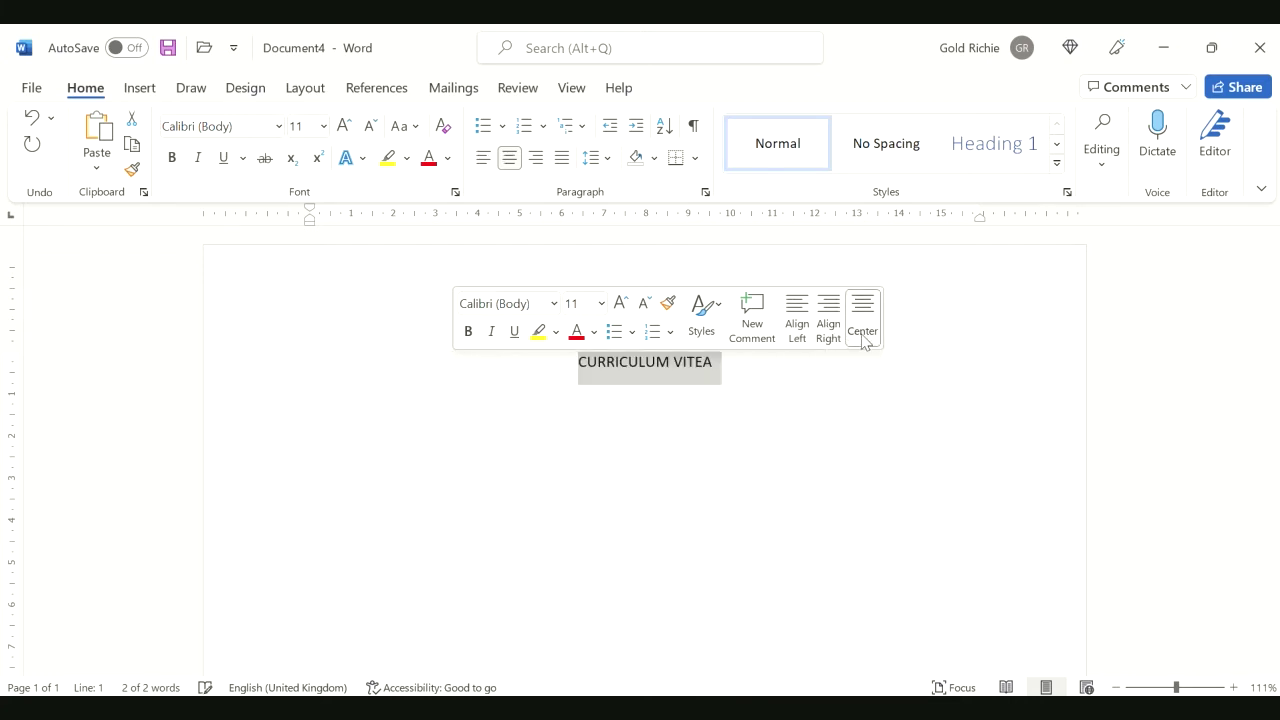
click(727, 382)
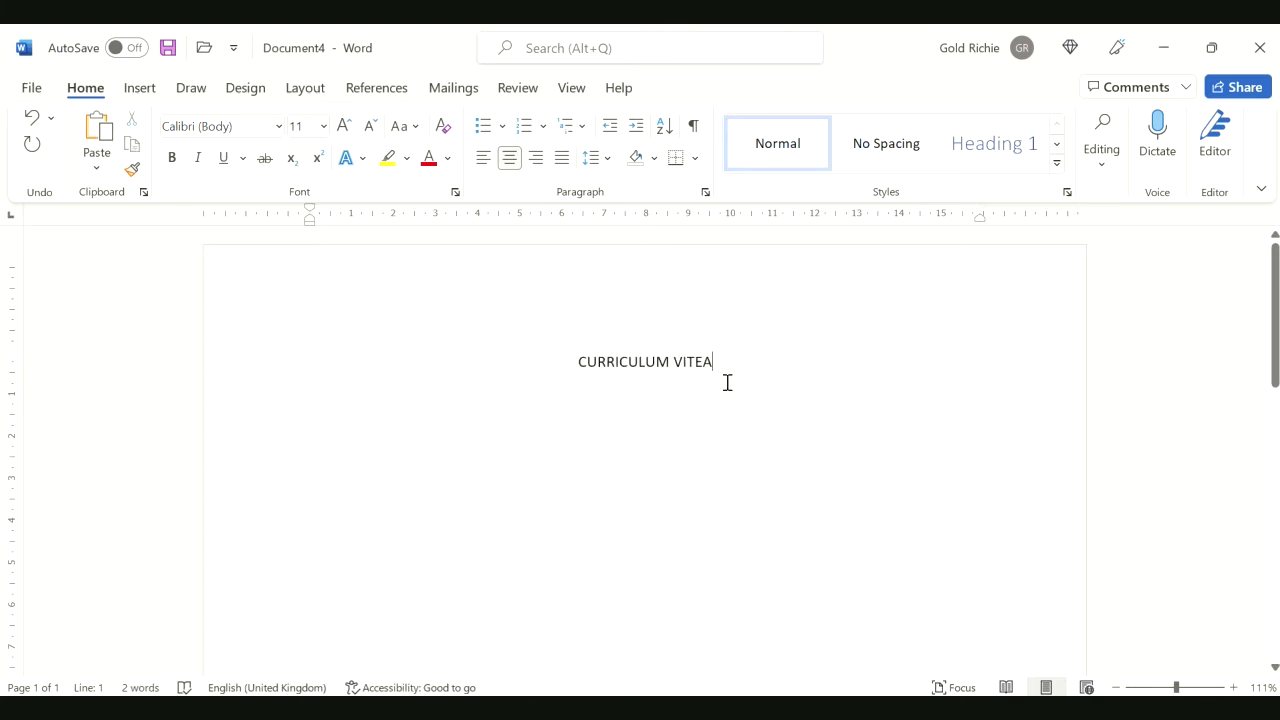
key(Return)
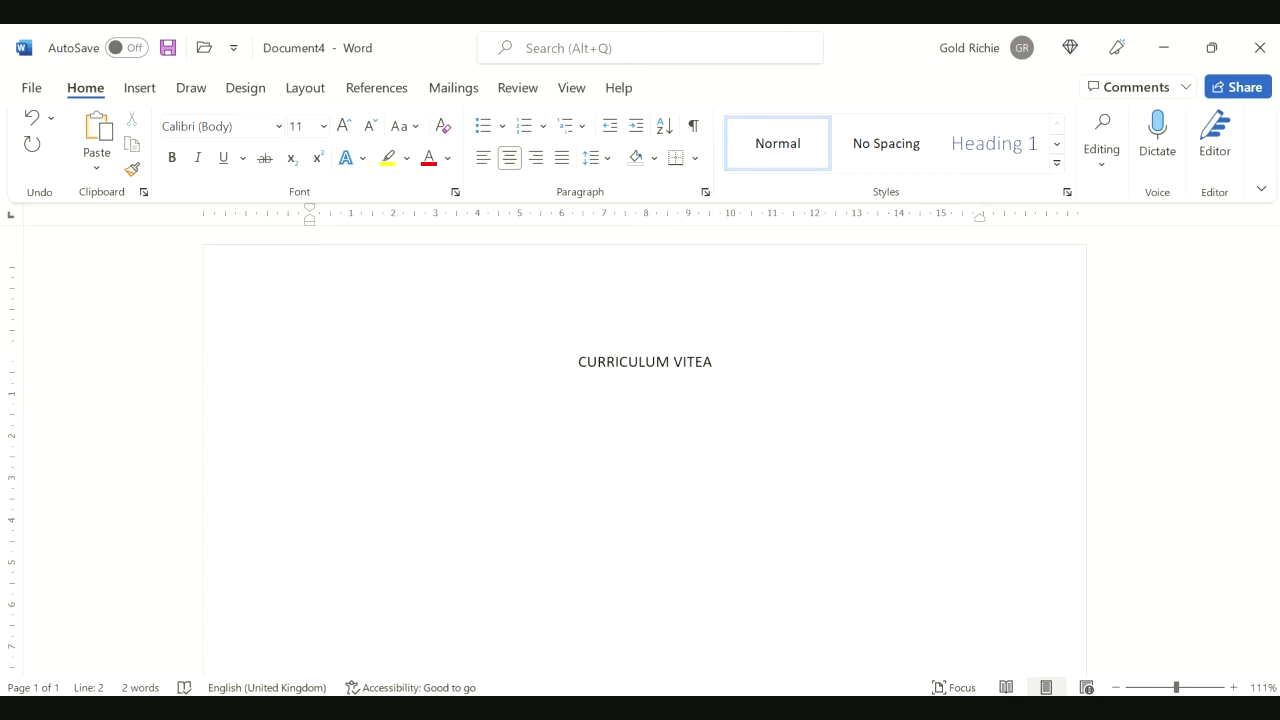
Step: Left-align the second line, enter 'Date of birth:12/06/2002' after fixing typos, and select it
click(485, 160)
text(First )
text(name)
key(BackSpace)
key(BackSpace)
key(BackSpace)
key(BackSpace)
key(BackSpace)
key(BackSpace)
key(BackSpace)
key(BackSpace)
key(BackSpace)
key(BackSpace)
text(ca)
text(te)
text( of)
text(birth)
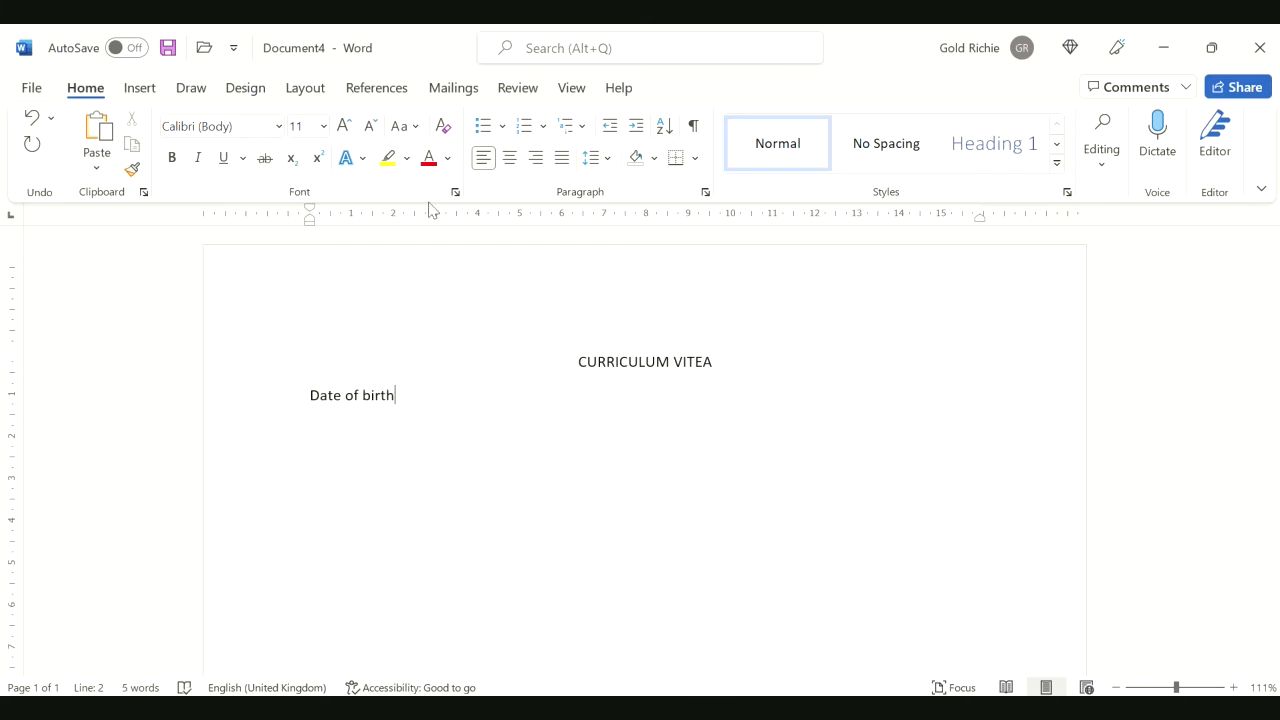
text(:12)
text(/0)
text(6/)
text(200)
text(2)
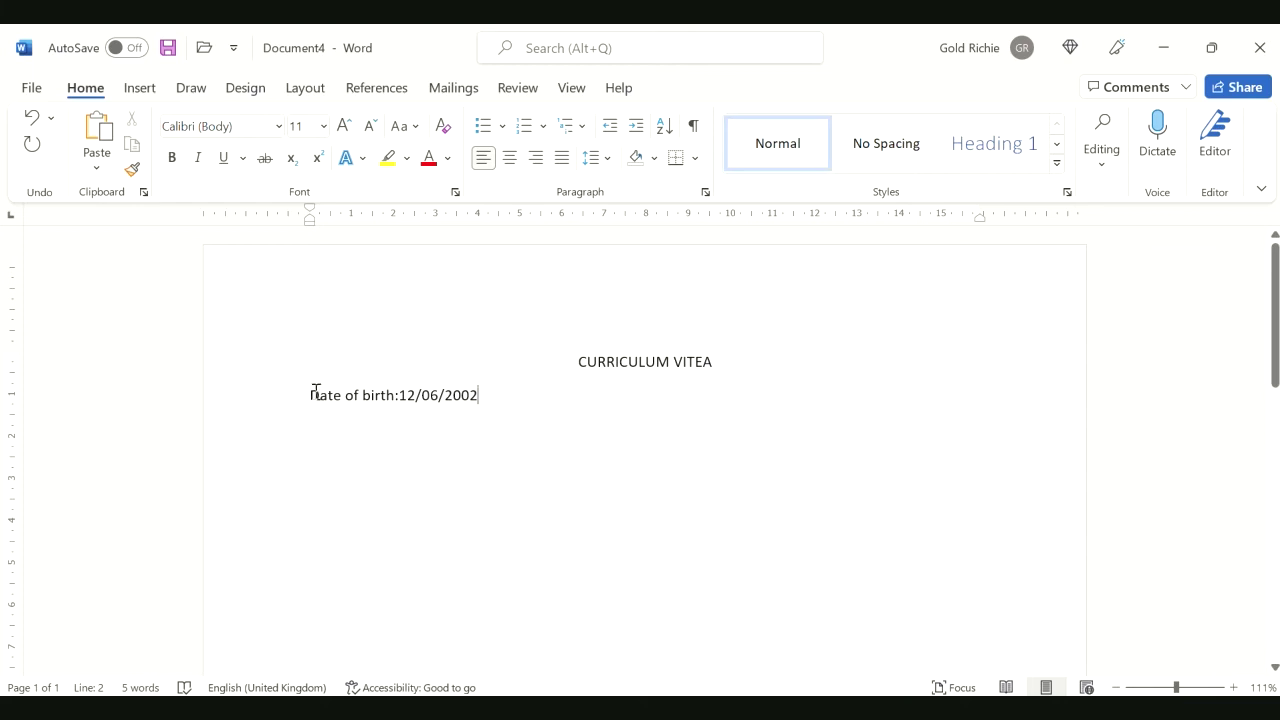
drag(315, 394, 485, 395)
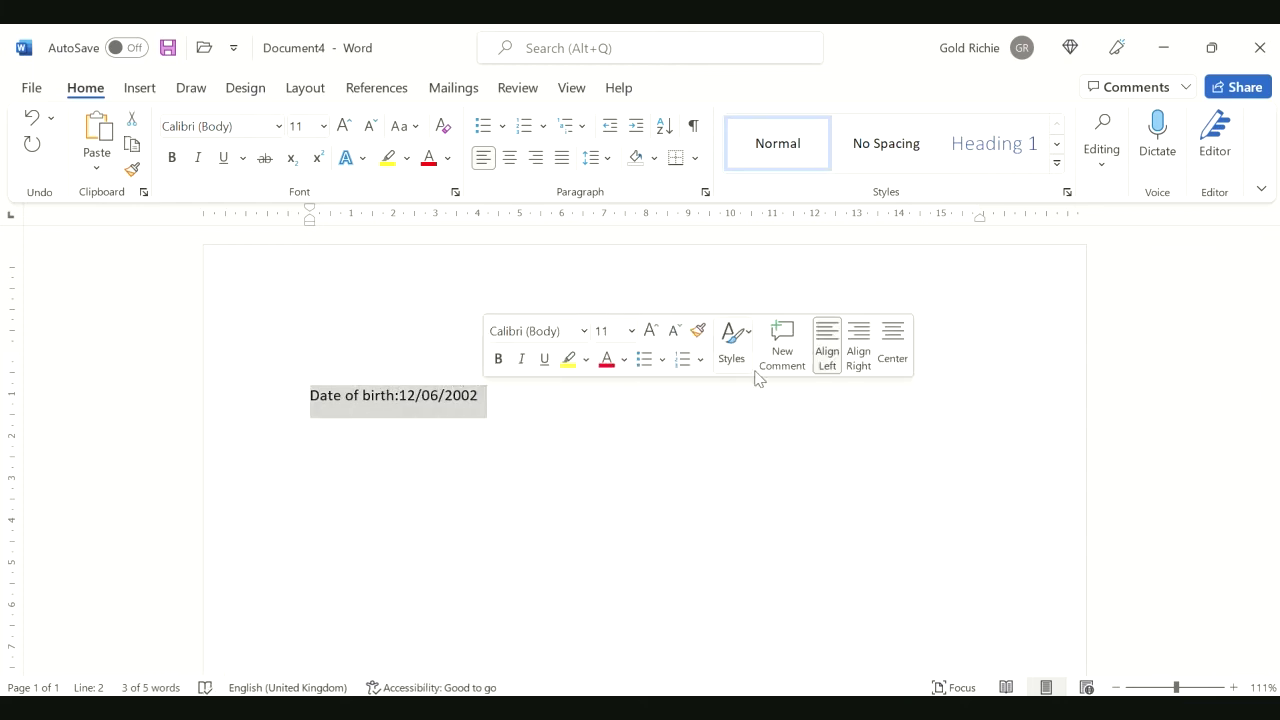
Step: Right-align the 'Date of birth:12/06/2002' line and start a third line below it
click(864, 358)
click(878, 419)
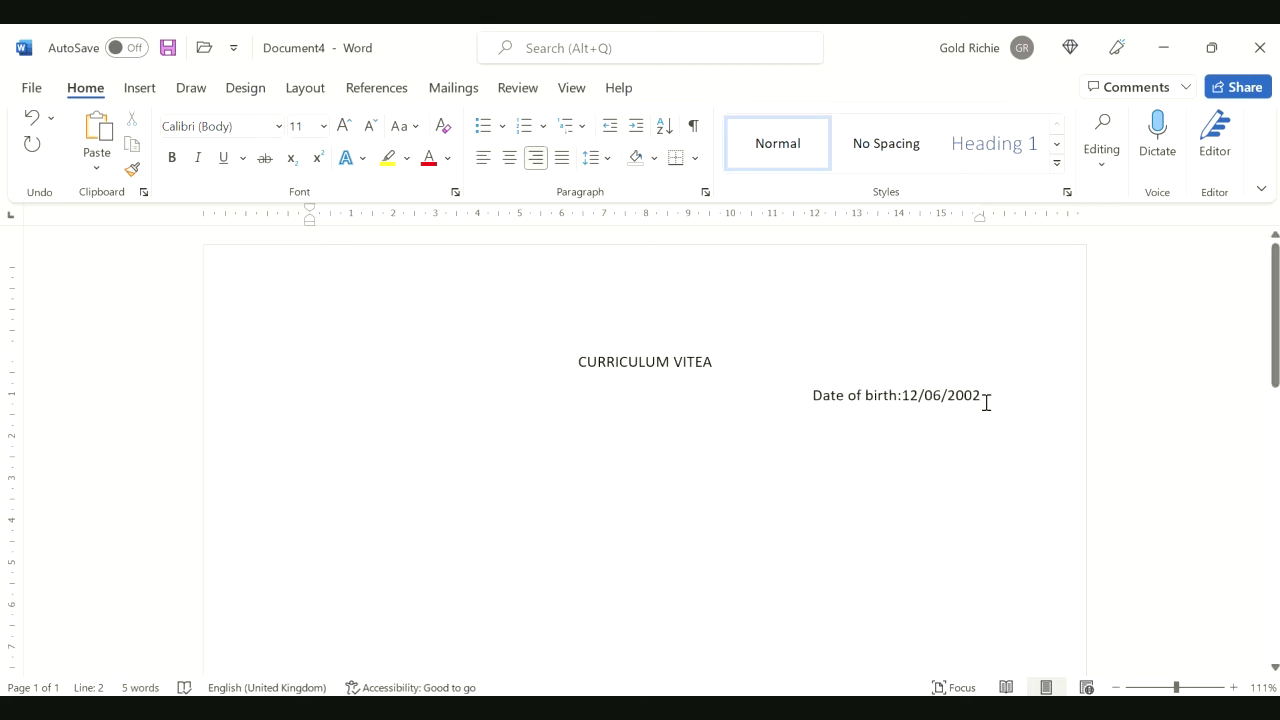
key(Return)
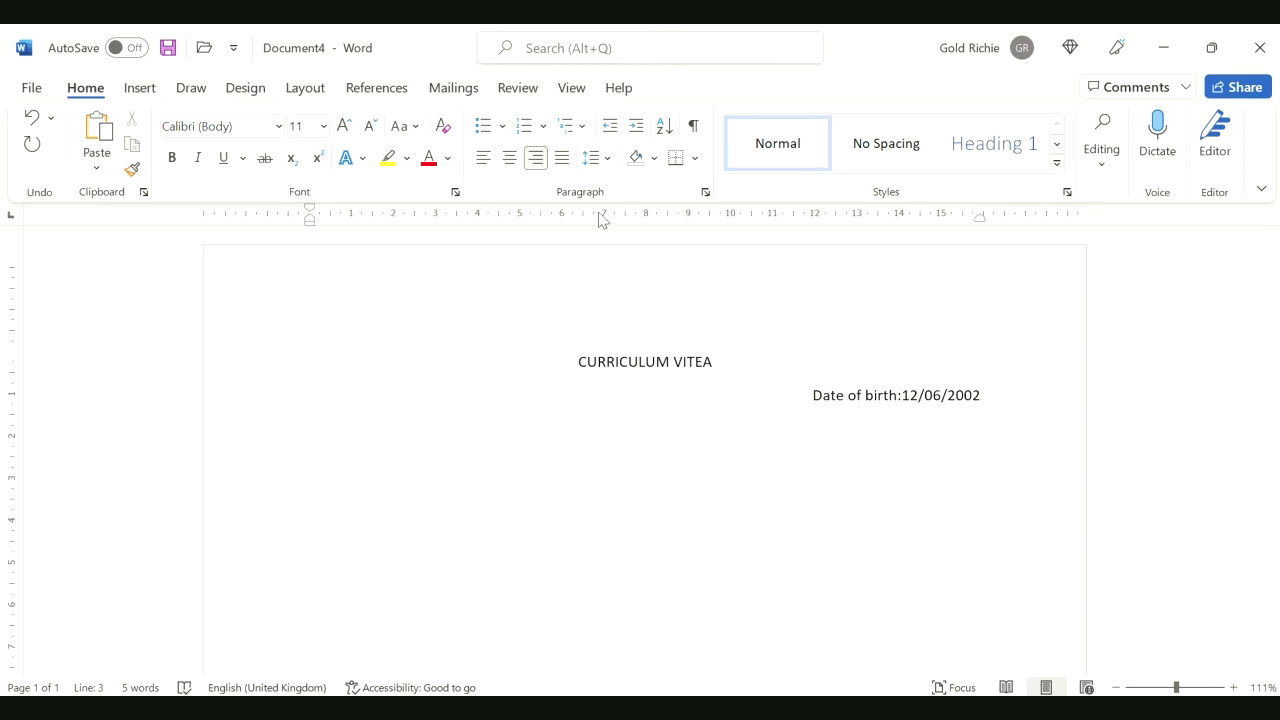
Step: Left-align the line and enter labels First name:, Last name:, Contact address:, Email address: on separate lines
click(484, 158)
text(F)
text(irst )
text(name)
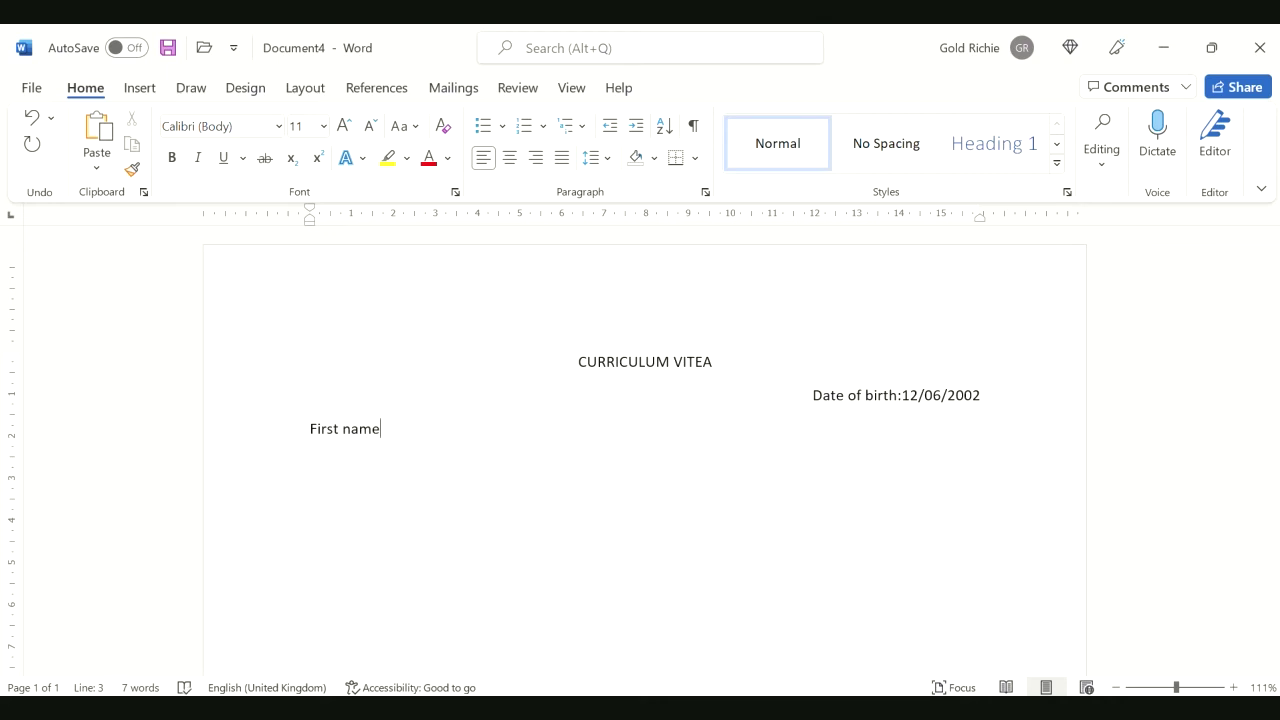
text(:)
key(Return)
text(Last nam)
text(e:)
key(Return)
text(C)
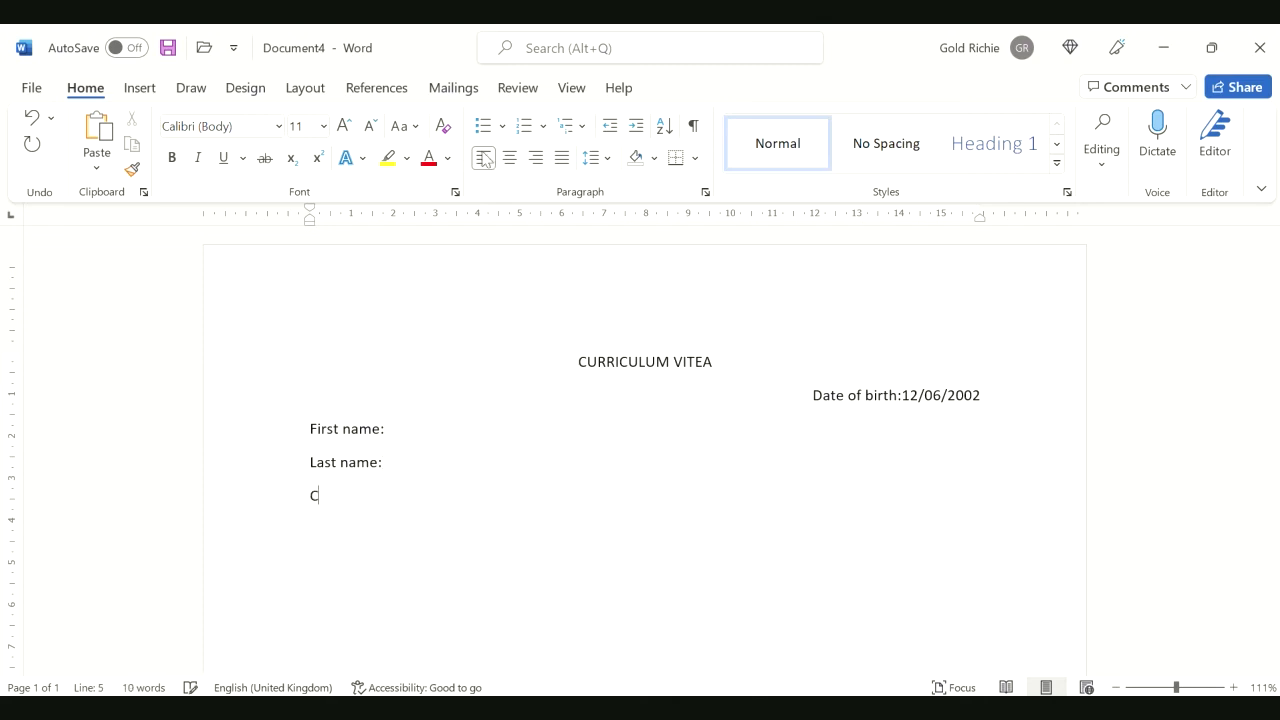
text(ontact address)
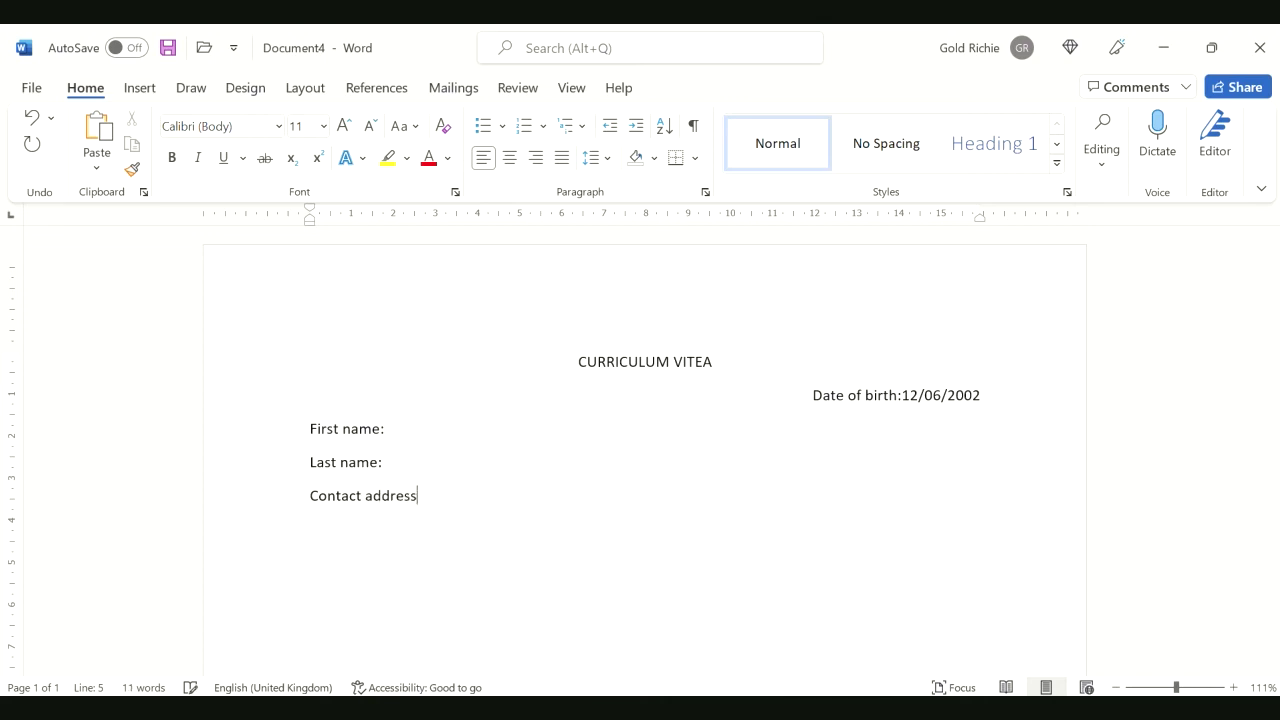
text(:)
key(Return)
text(Email)
text( address:)
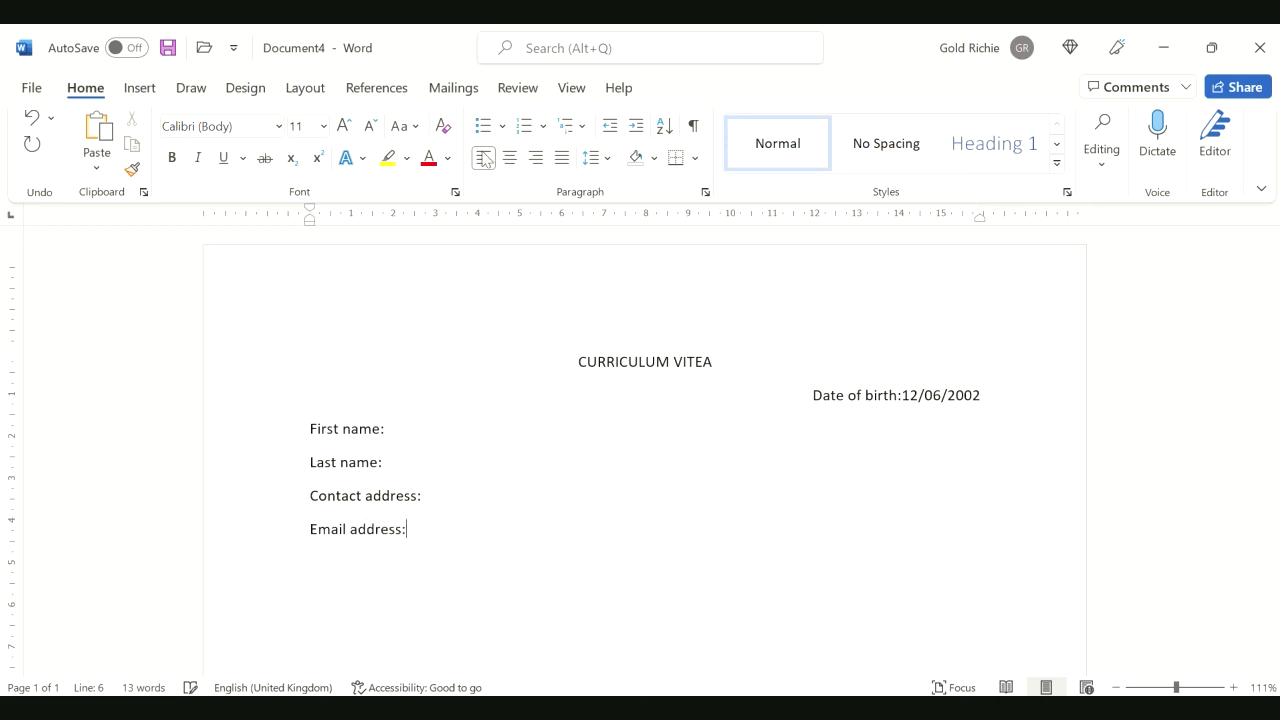
Step: Add an 'Educations' line below the Email address: label
key(Return)
text(S)
key(BackSpace)
text(Educations)
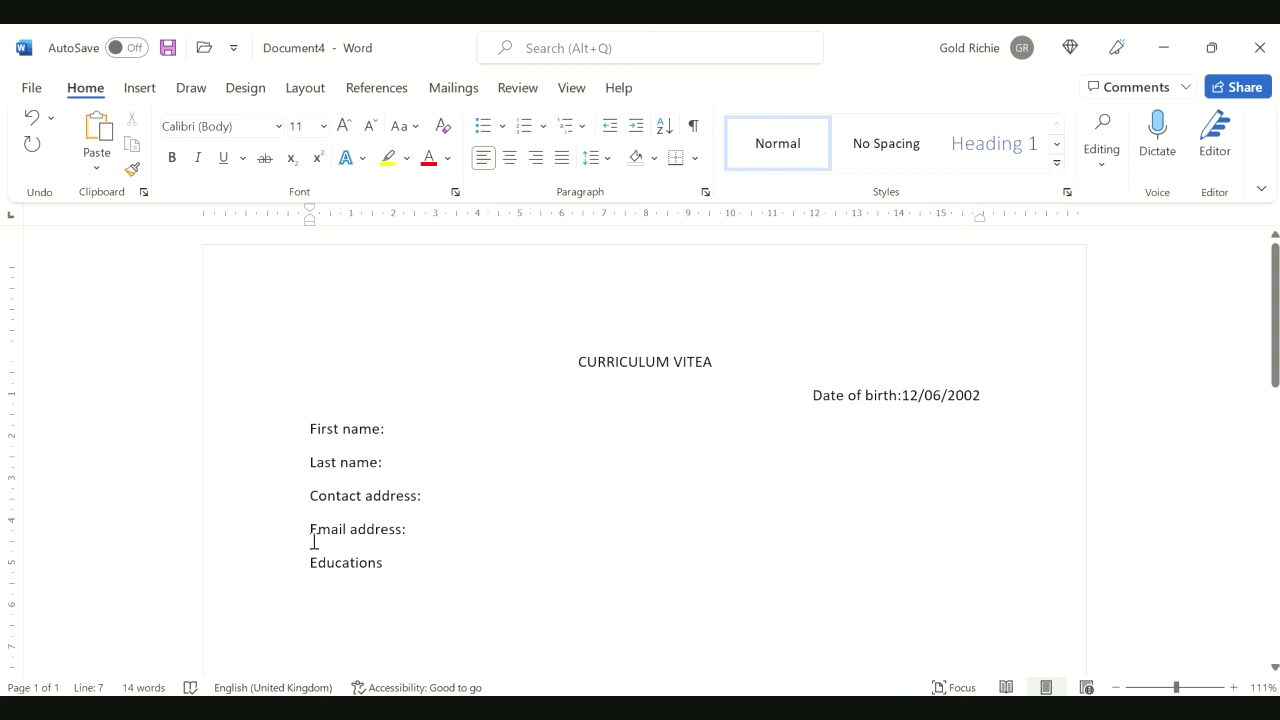
Step: Center the word 'Educations' below the contact labels, then clear the selection
drag(305, 562, 392, 562)
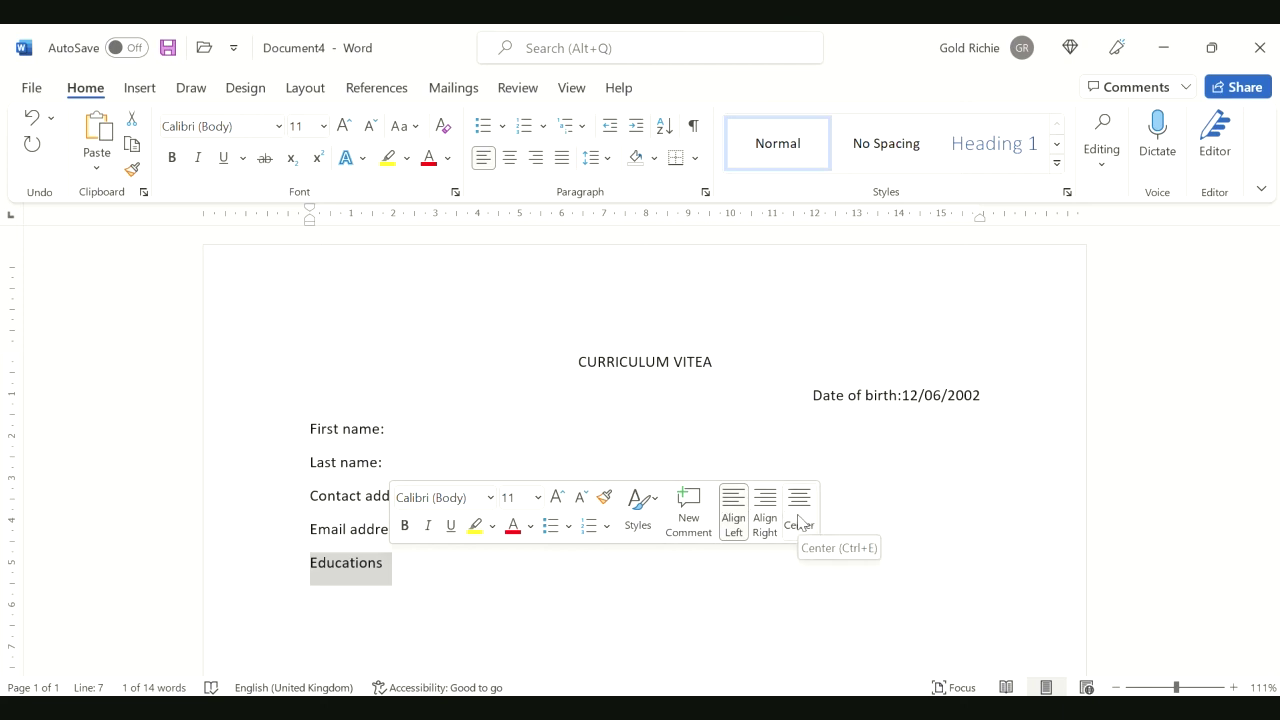
click(799, 522)
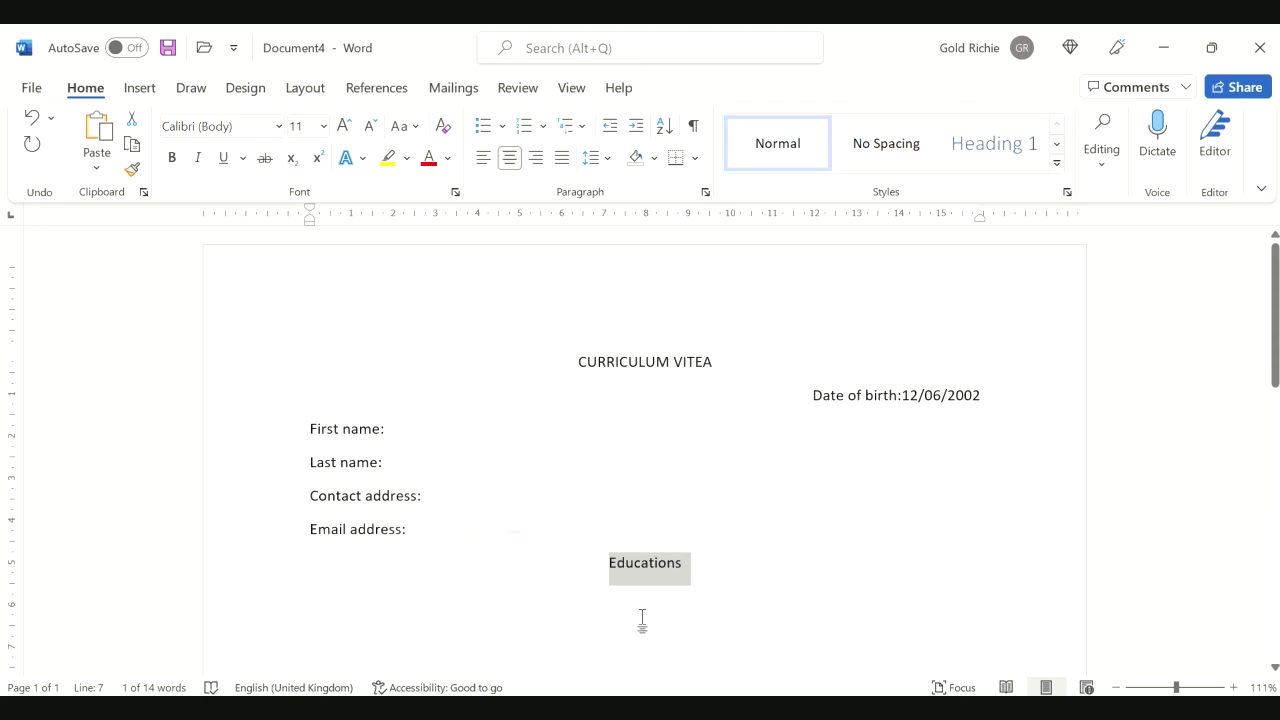
key(Left)
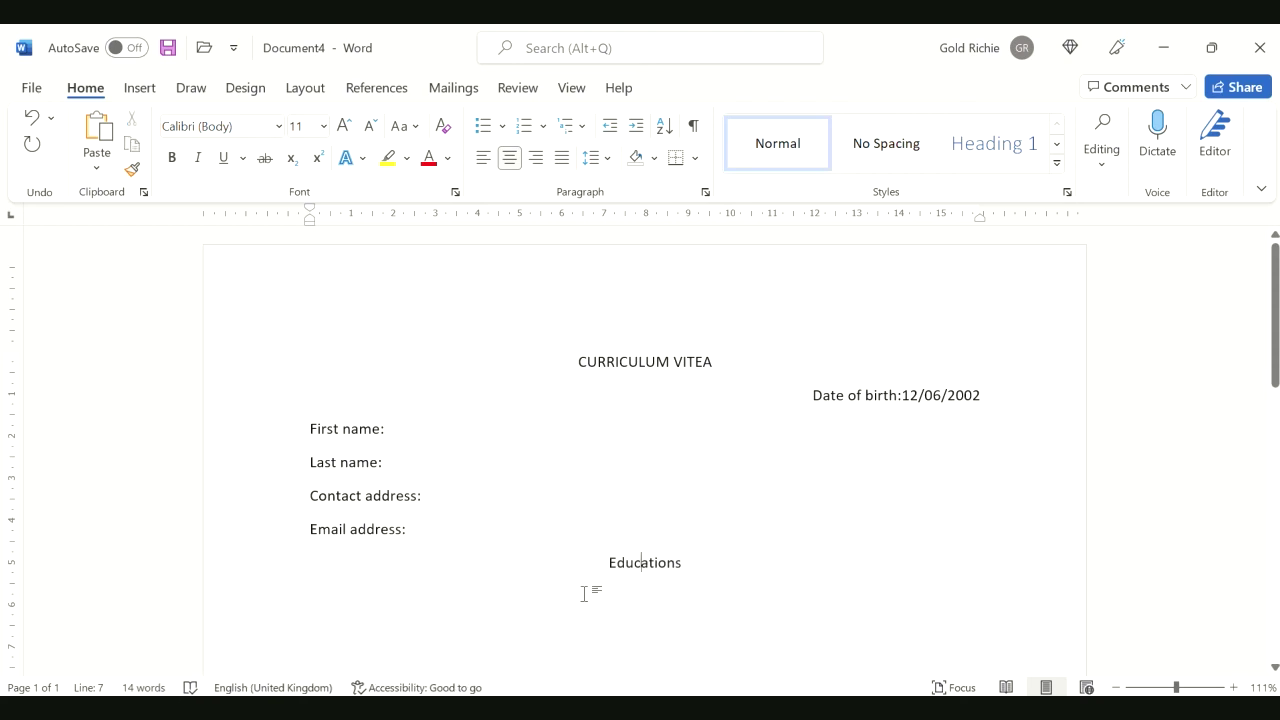
Step: Add an empty left-aligned line under the centered 'Educations' heading
click(687, 573)
key(Return)
click(481, 160)
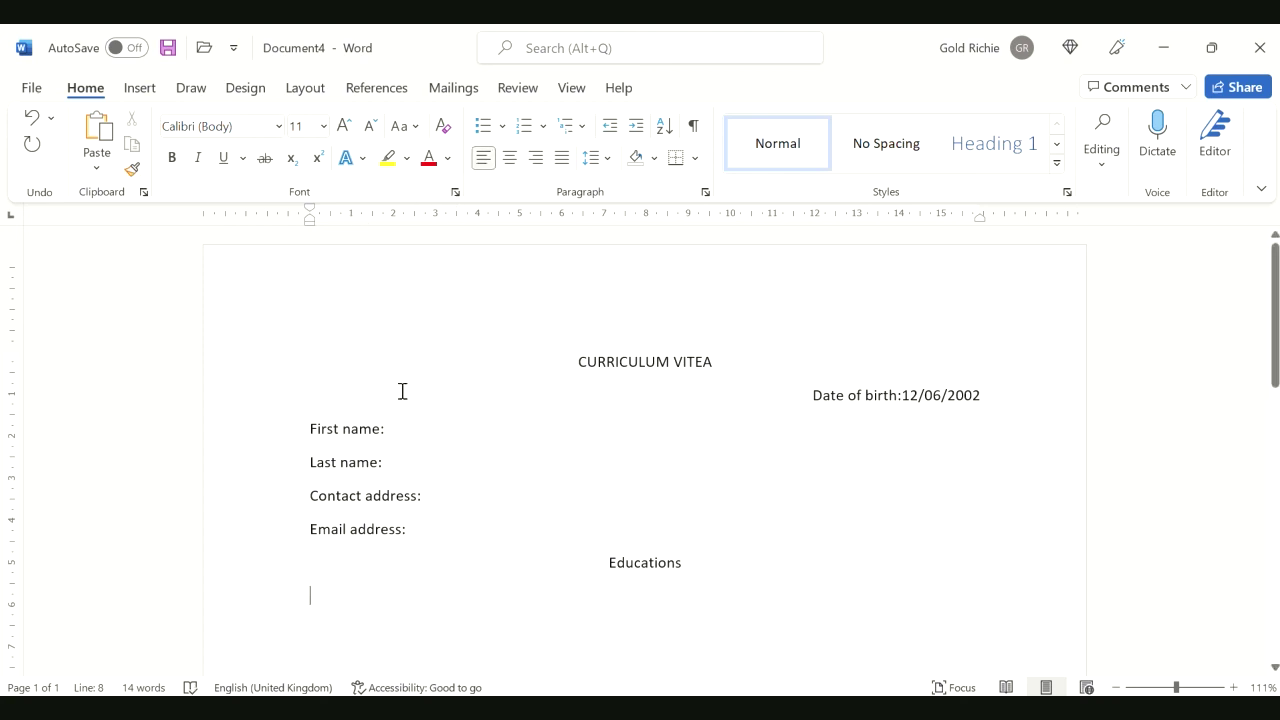